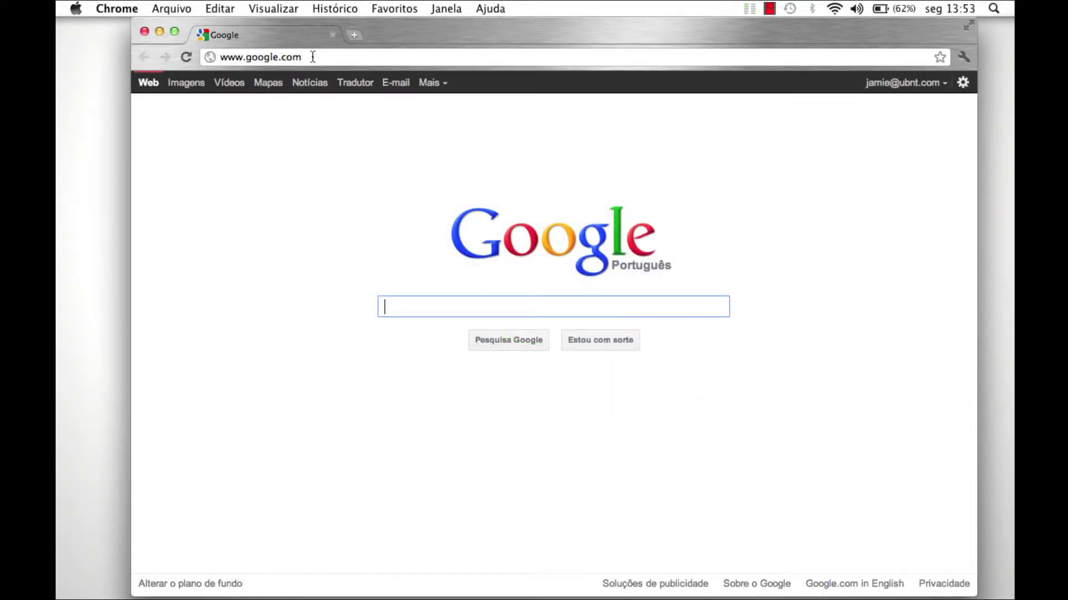
pyautogui.click(312, 57)
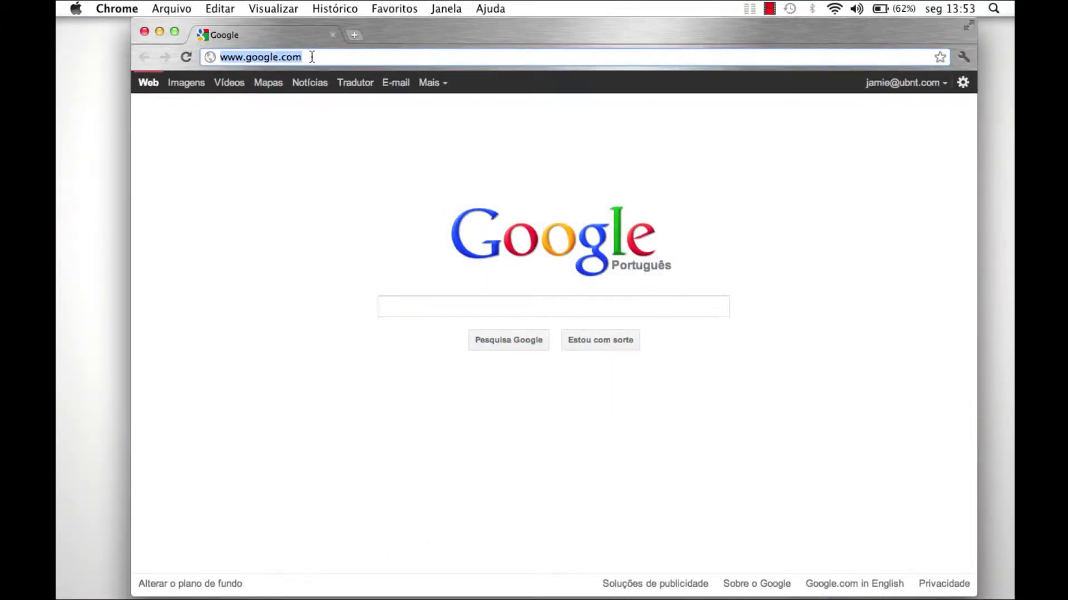
pyautogui.write('www.ubnt.com/forum')
pyautogui.press('Return')
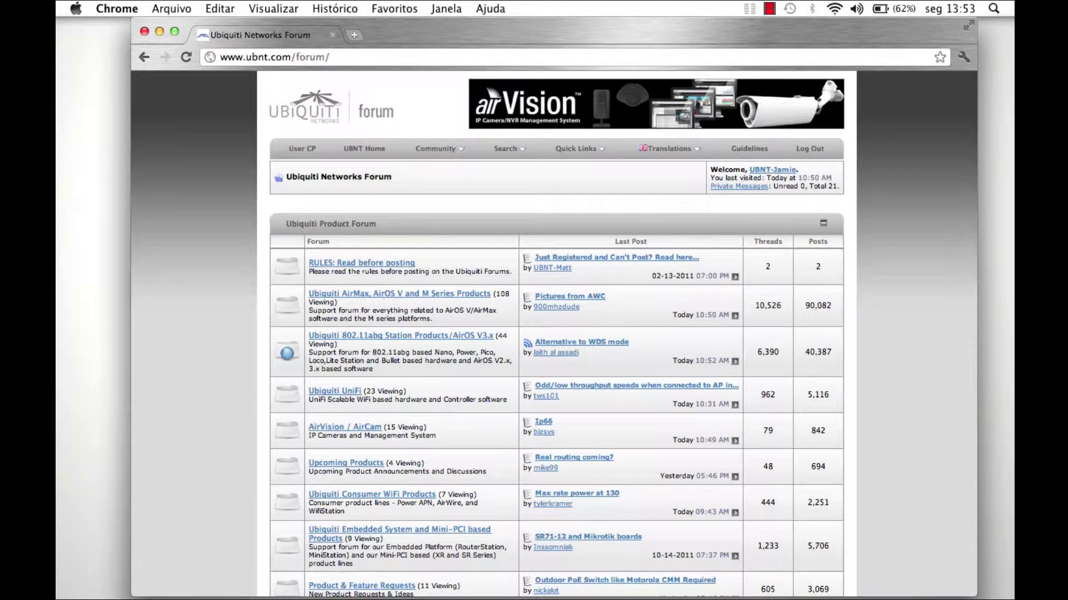
# Open the 'UniFi - Beta Release 2.1.0' thread under Ubiquiti UniFi and scroll to its Mac download.
pyautogui.click(340, 392)
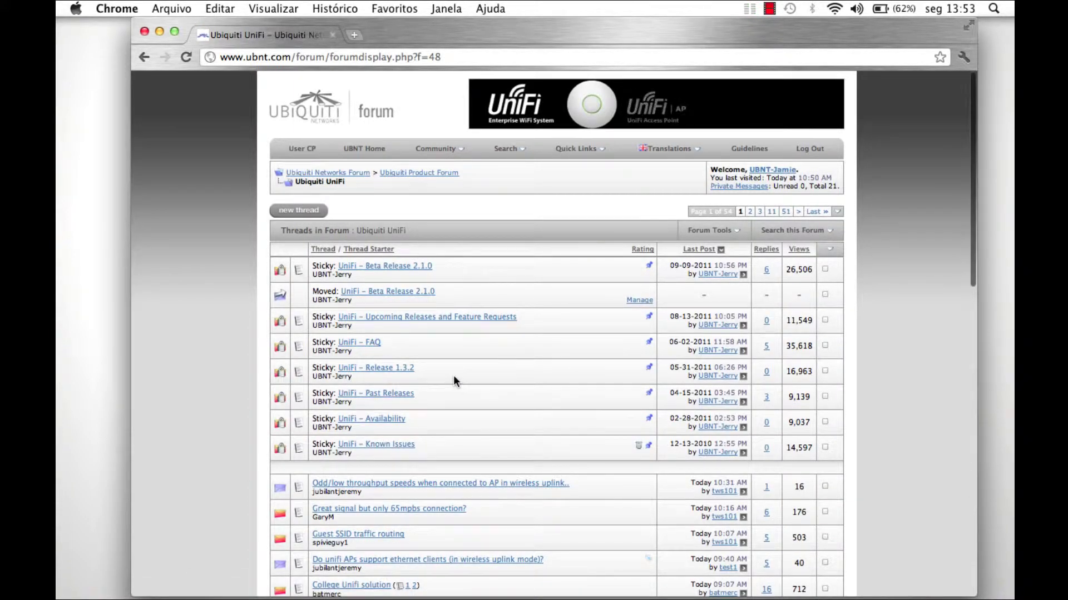
pyautogui.click(411, 267)
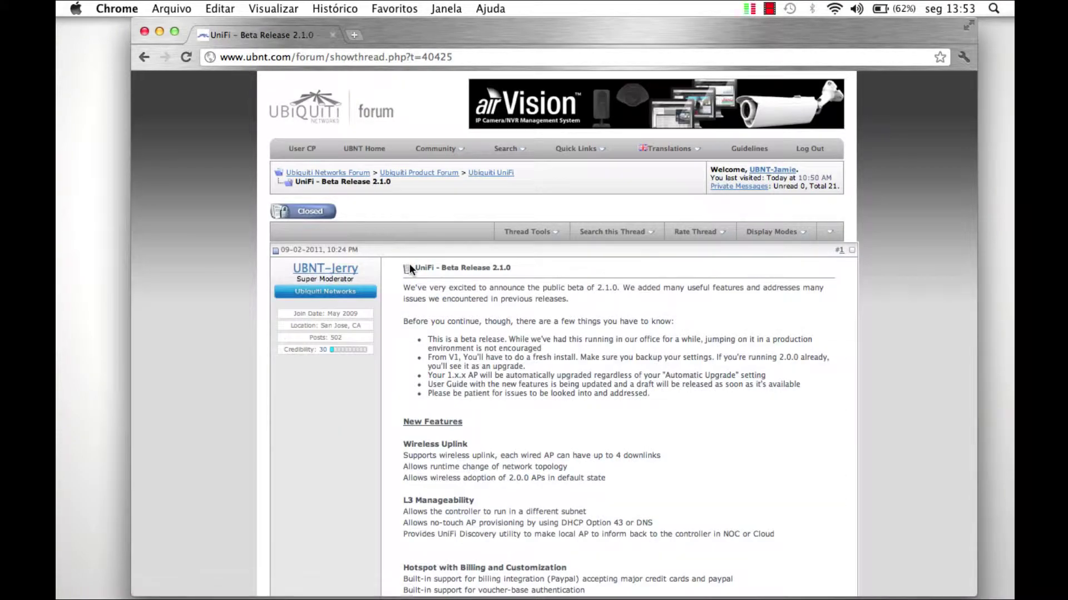
pyautogui.scroll(-2, 531, 306)
pyautogui.scroll(-5, 535, 308)
pyautogui.scroll(-4, 535, 308)
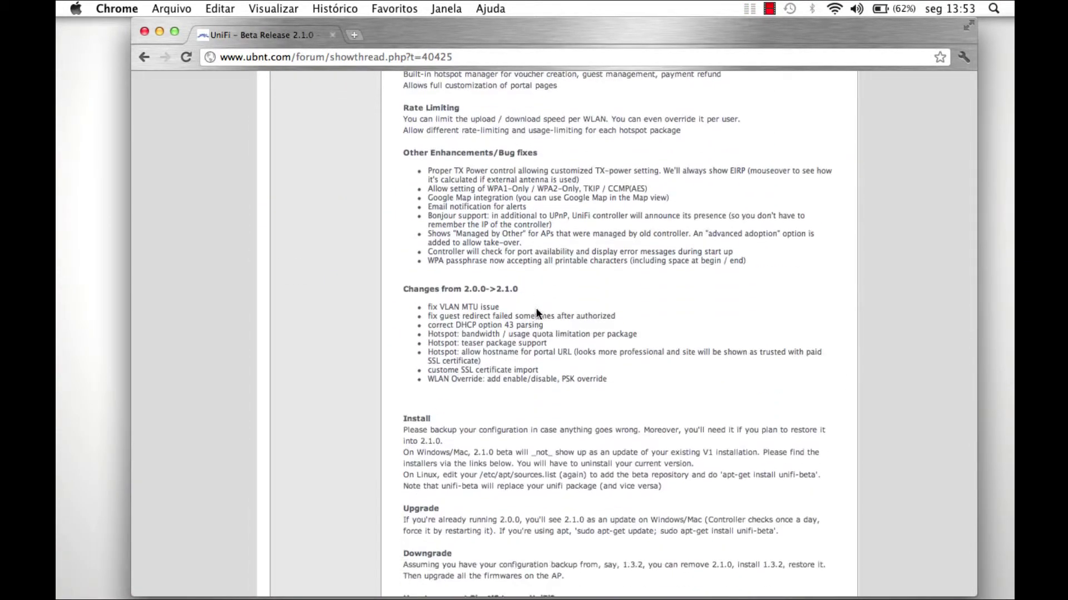
pyautogui.scroll(-5, 535, 308)
pyautogui.scroll(-2, 535, 308)
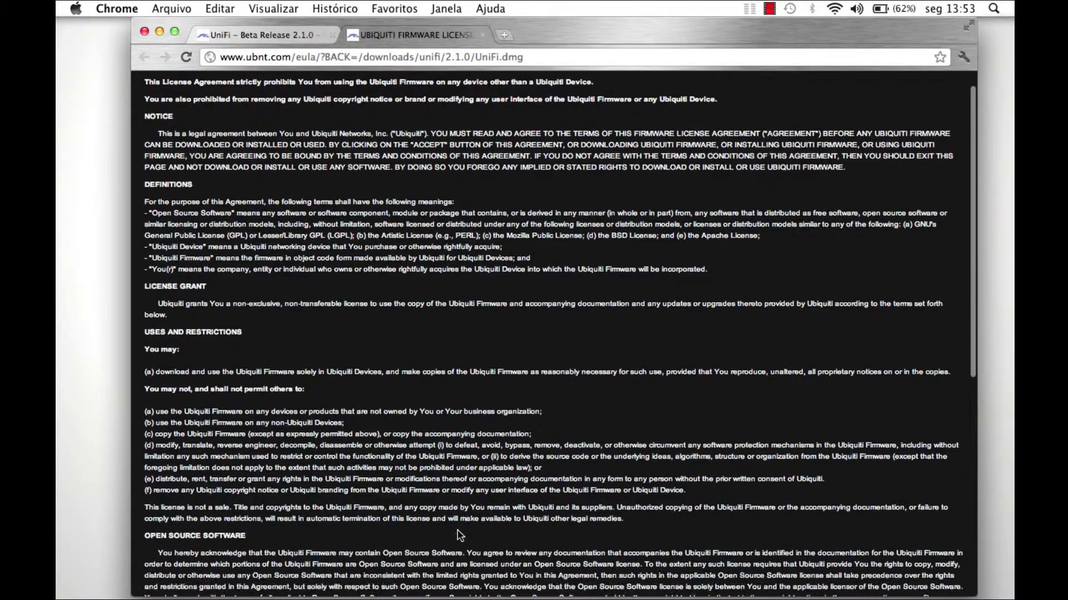
pyautogui.scroll(-10, 457, 531)
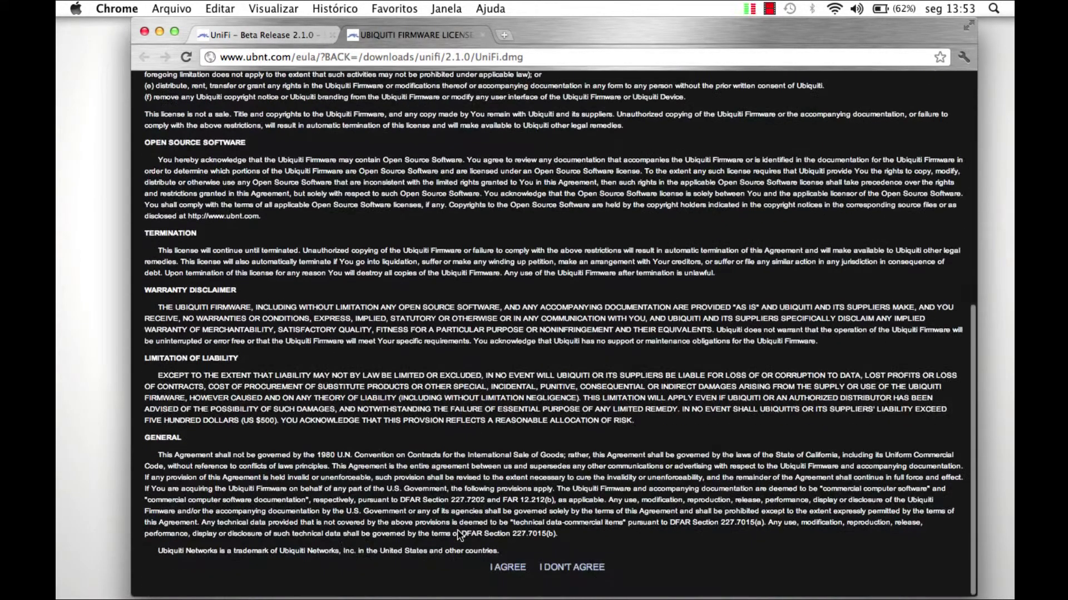
# Agree to the firmware license so UniFi.dmg downloads to the desktop.
pyautogui.click(503, 568)
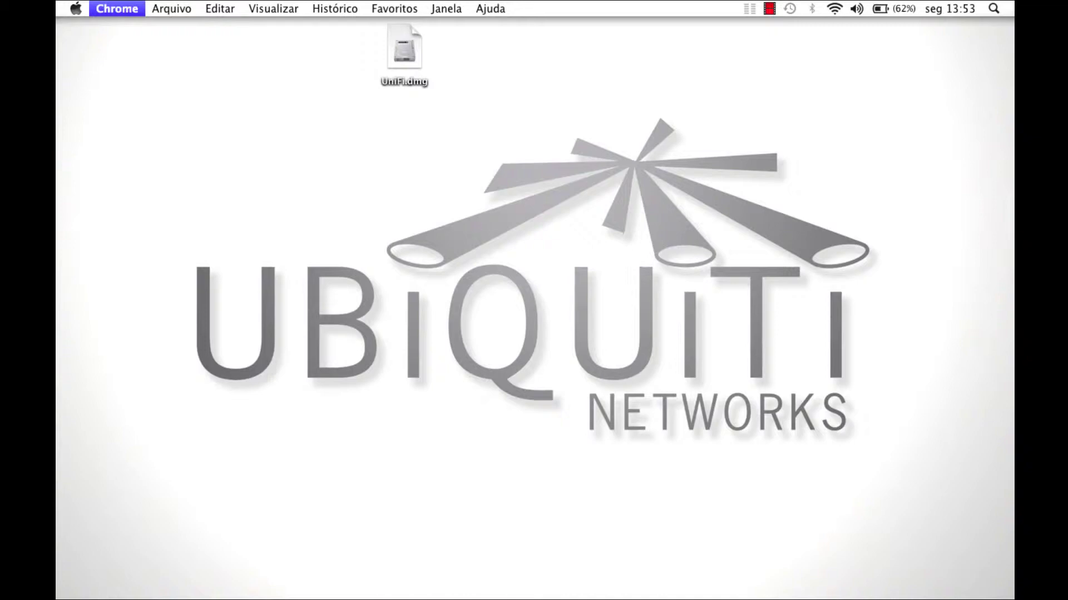
# Install UniFi Controller from the UniFi.dmg Install package, closing the installer on success.
pyautogui.click(406, 52)
pyautogui.doubleClick(405, 53)
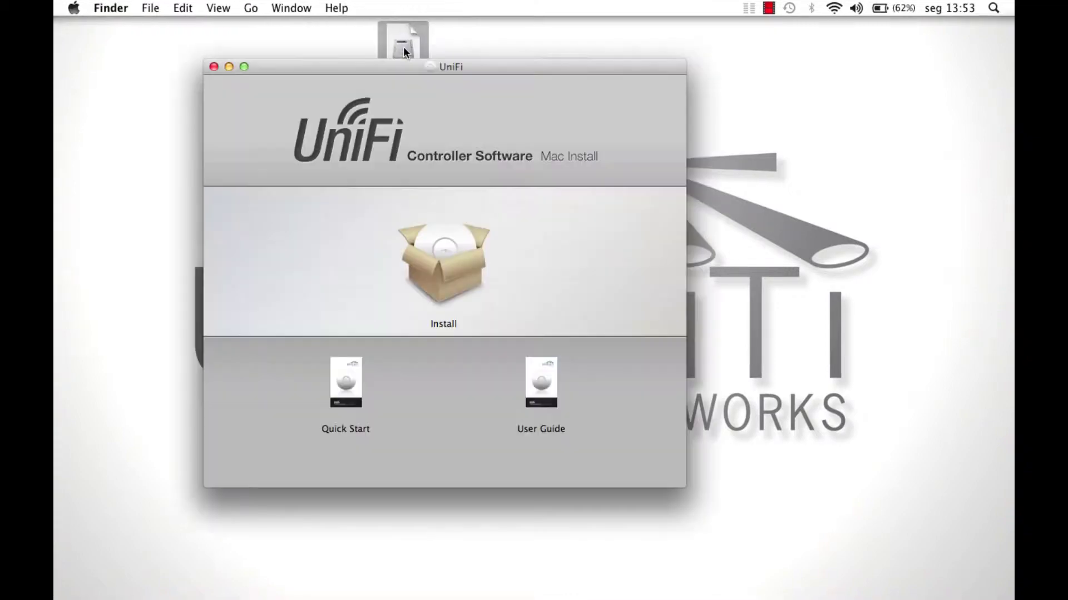
pyautogui.click(450, 268)
pyautogui.doubleClick(450, 267)
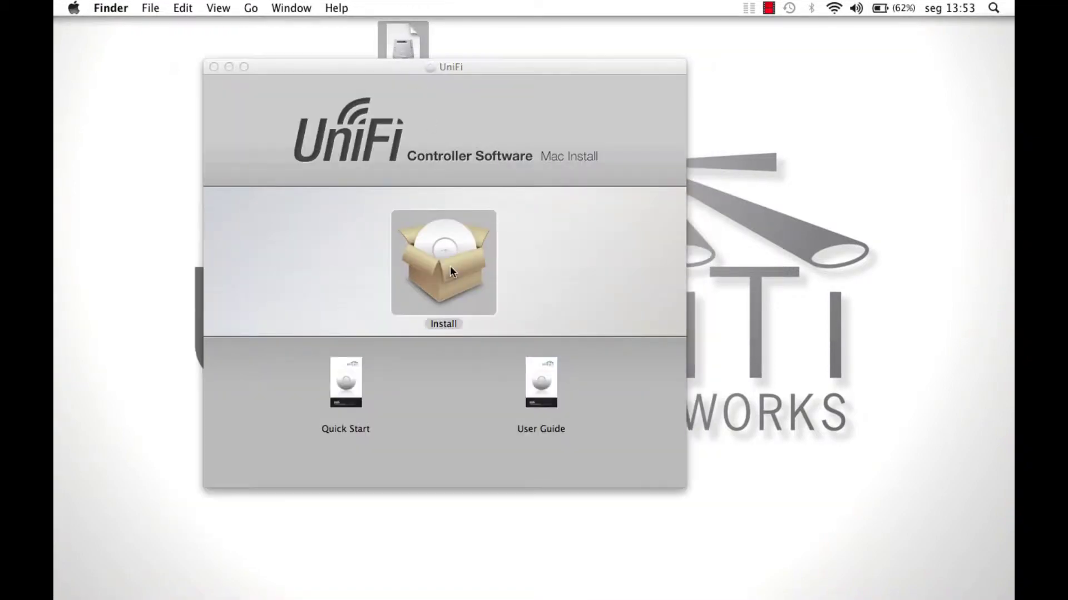
pyautogui.click(719, 402)
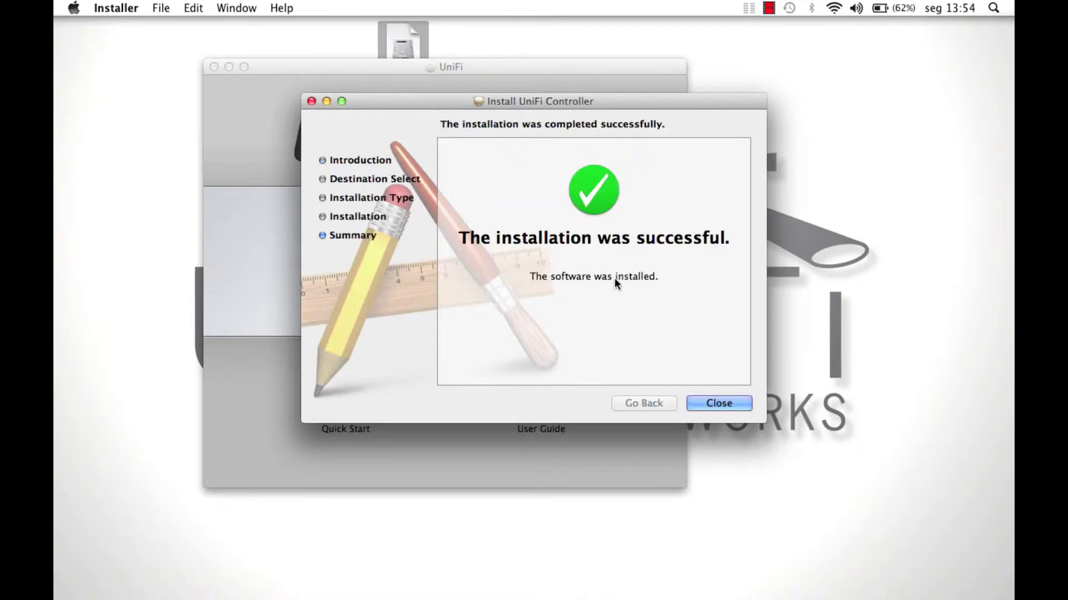
pyautogui.click(726, 404)
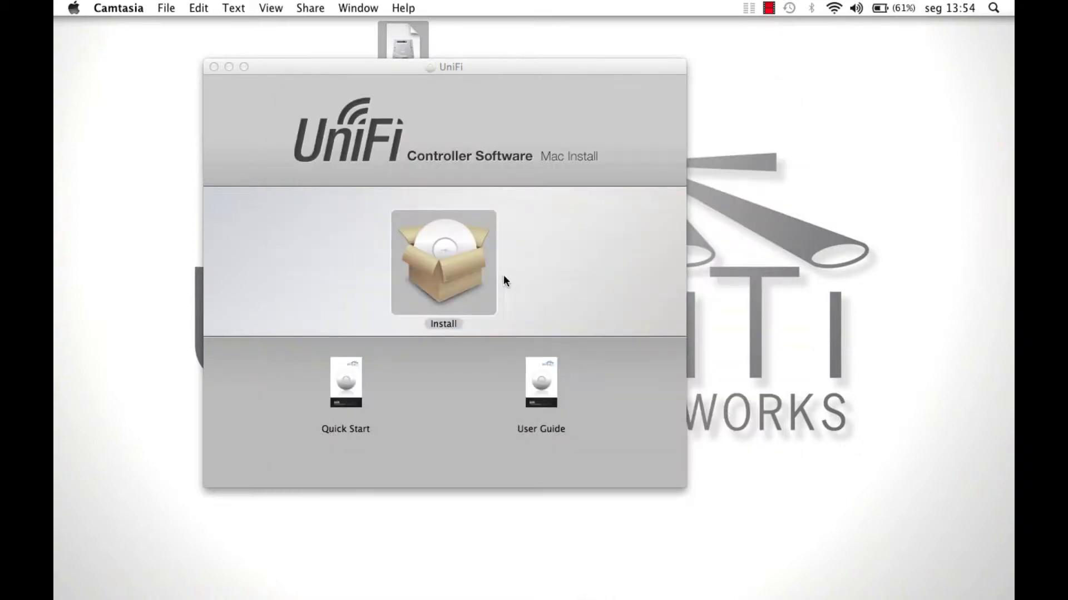
# Close the UniFi disk window, leaving only UniFi.dmg on the desktop.
pyautogui.click(552, 280)
pyautogui.press('super+w')
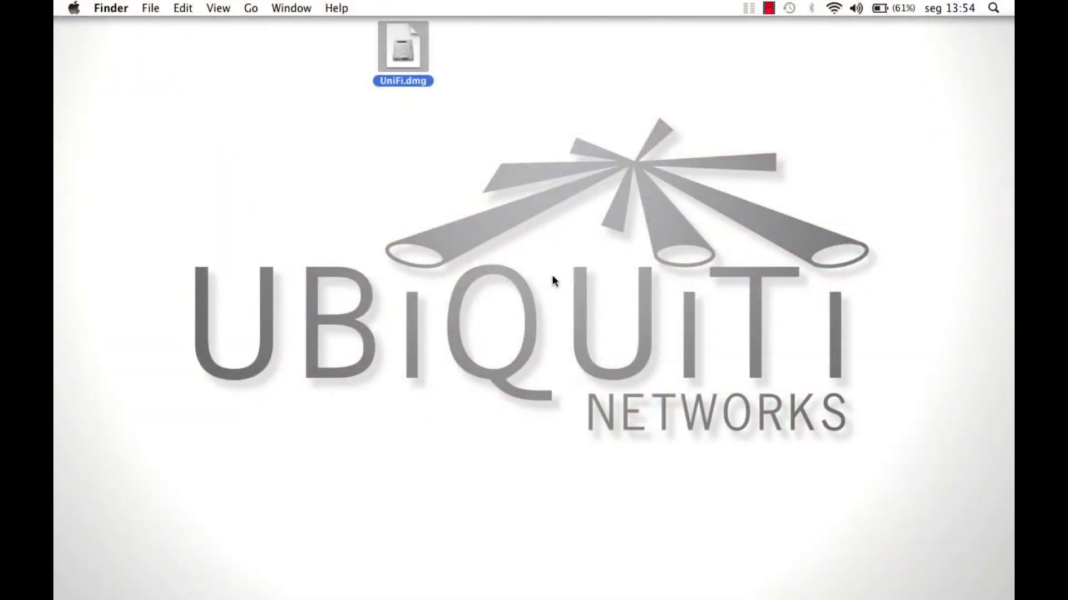
pyautogui.click(833, 6)
# Turn Wi-Fi off, confirm Ethernet has 192.168.1.178 in Network preferences, then quit.
pyautogui.click(810, 39)
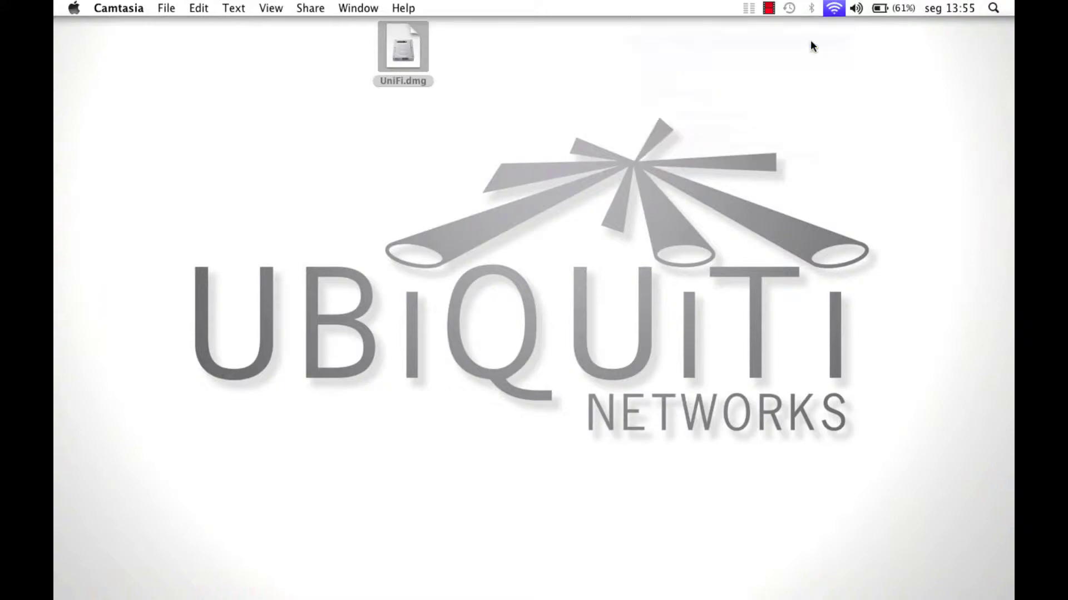
pyautogui.click(73, 8)
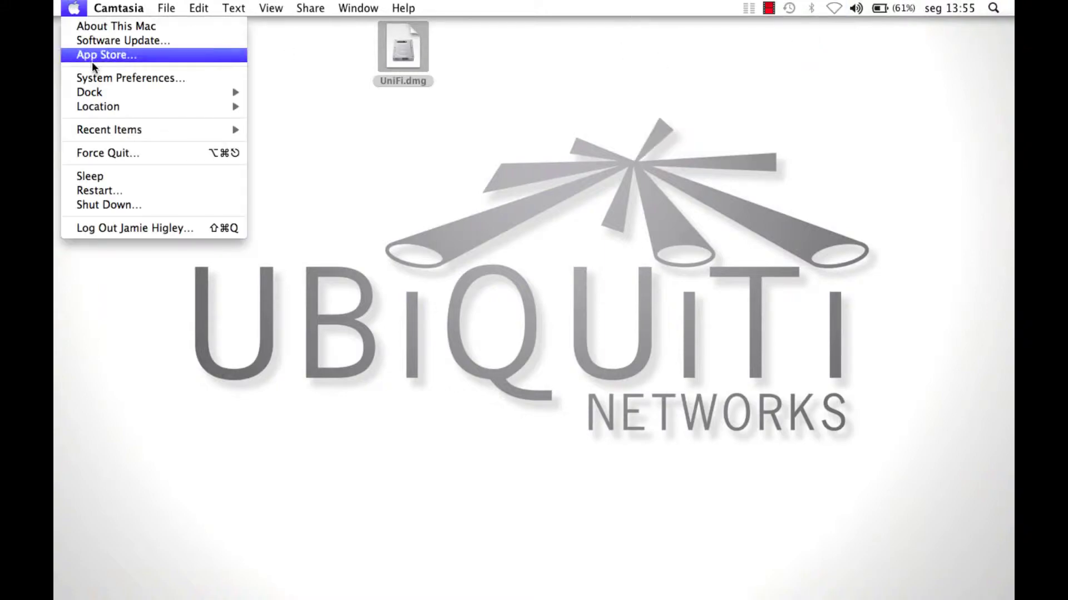
pyautogui.click(138, 75)
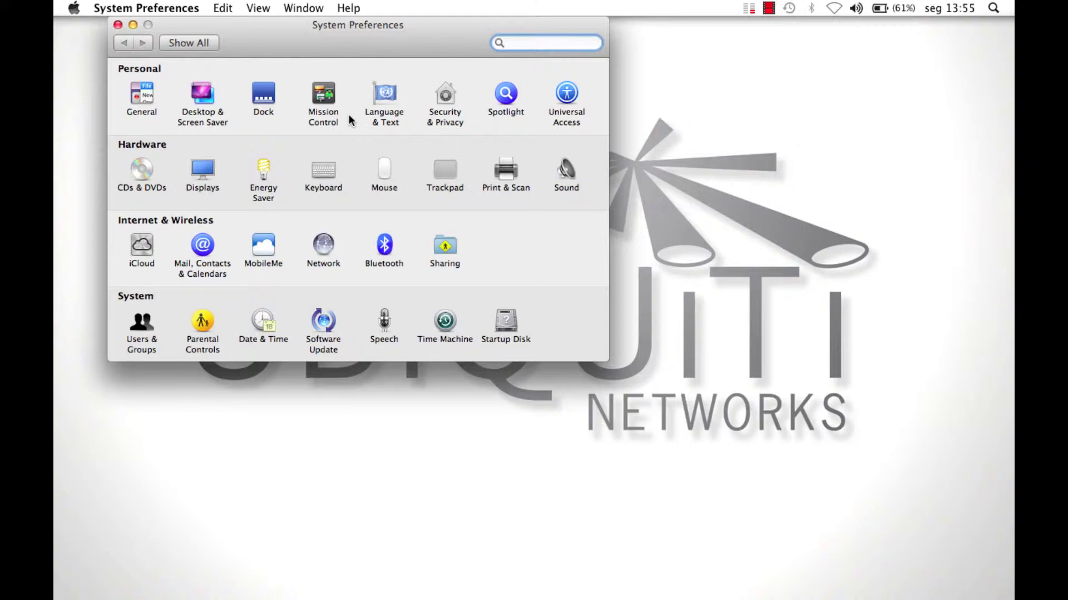
pyautogui.click(323, 253)
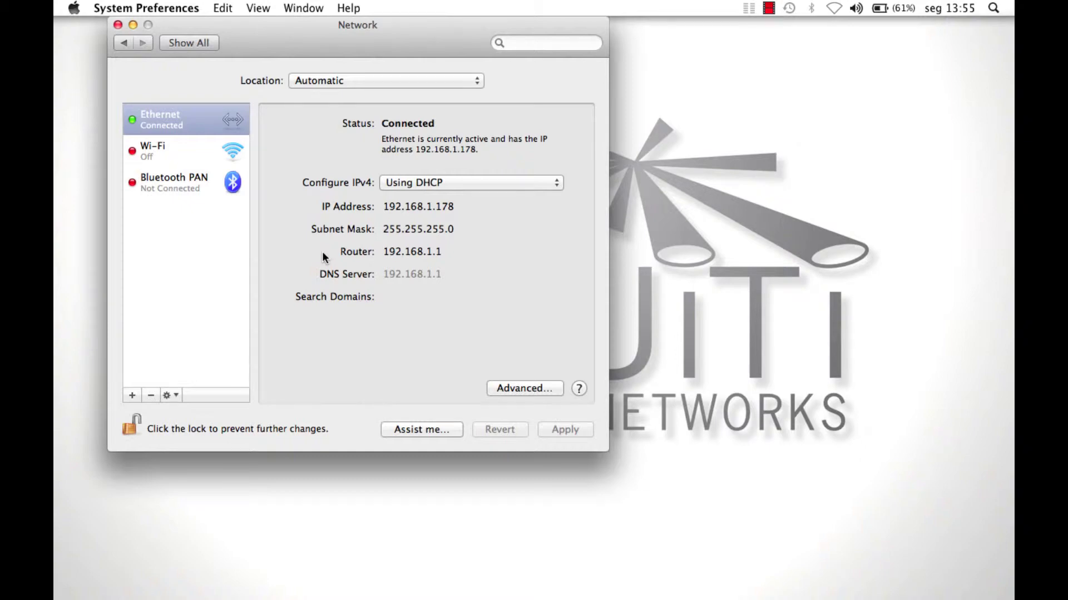
pyautogui.press('super+q')
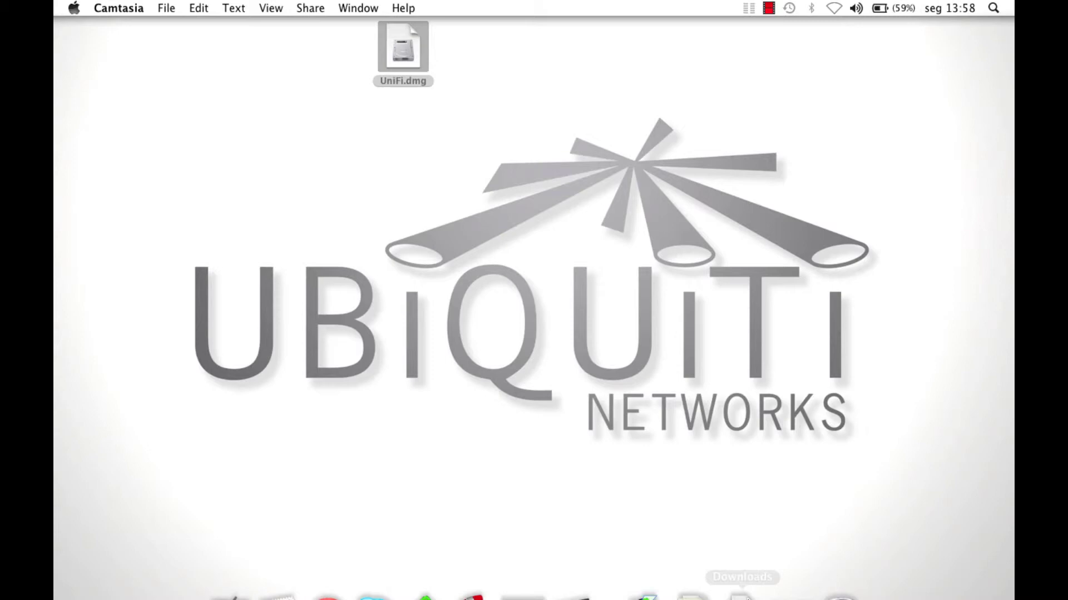
# Launch UniFi from the Applications stack and open its management page in the browser.
pyautogui.click(646, 557)
pyautogui.scroll(-3, 803, 383)
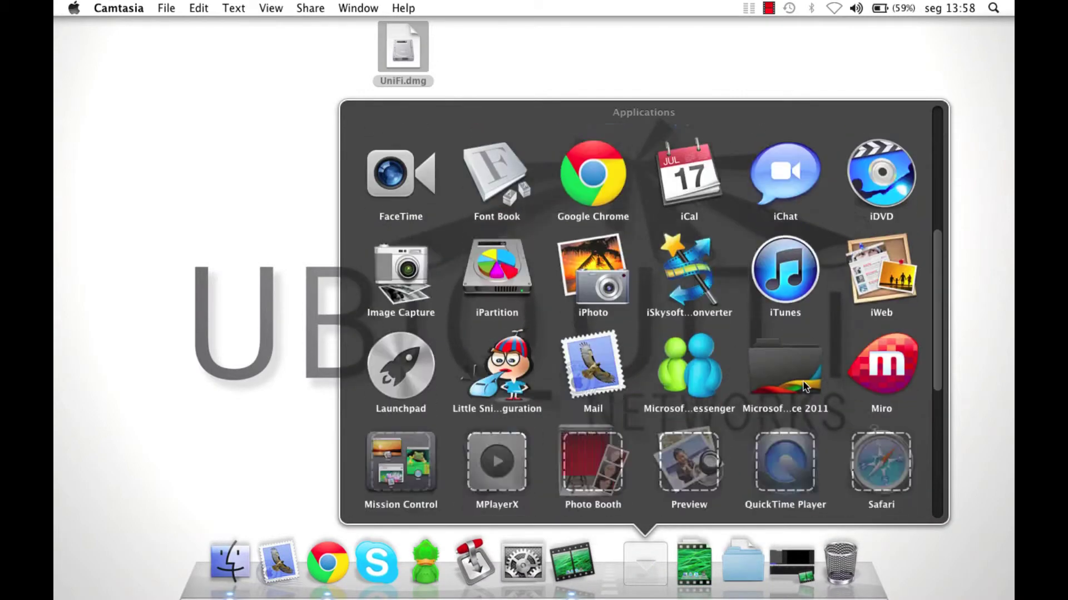
pyautogui.scroll(-5, 802, 381)
pyautogui.scroll(-1, 802, 380)
pyautogui.click(779, 366)
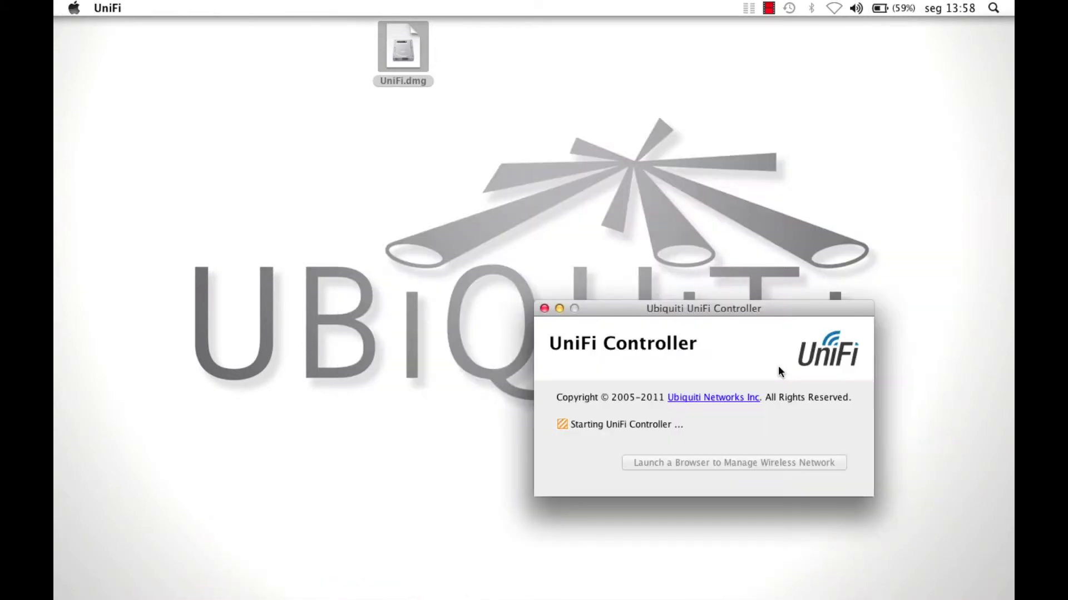
pyautogui.click(784, 472)
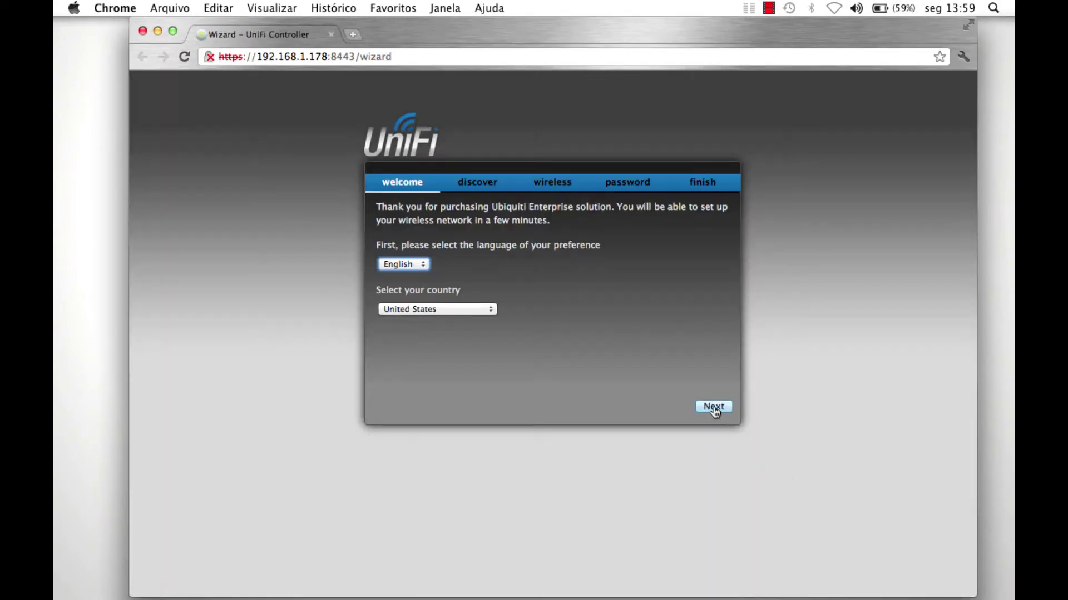
pyautogui.click(715, 410)
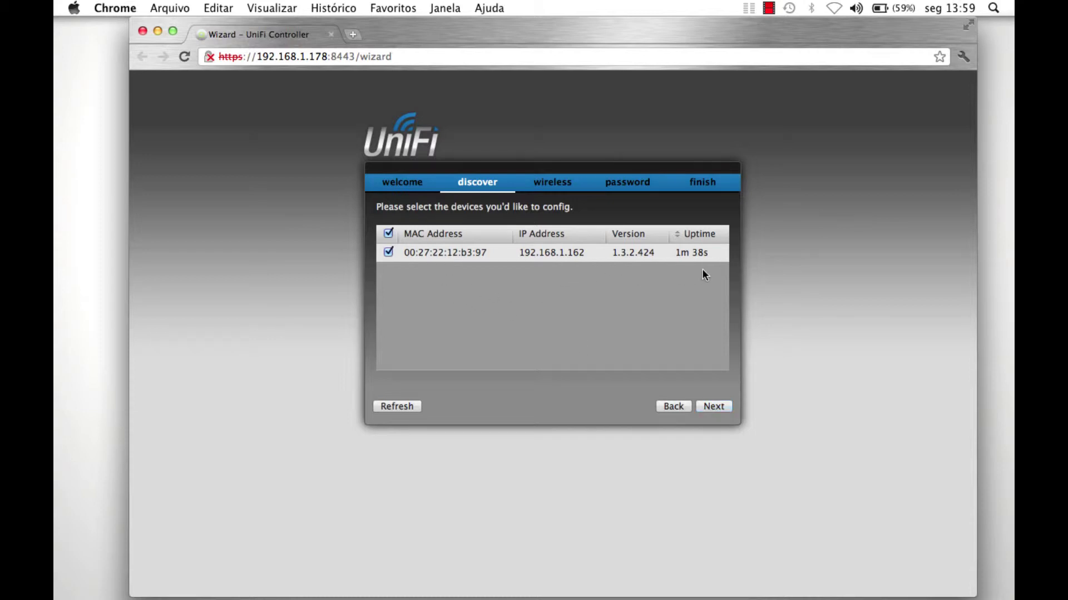
pyautogui.click(717, 408)
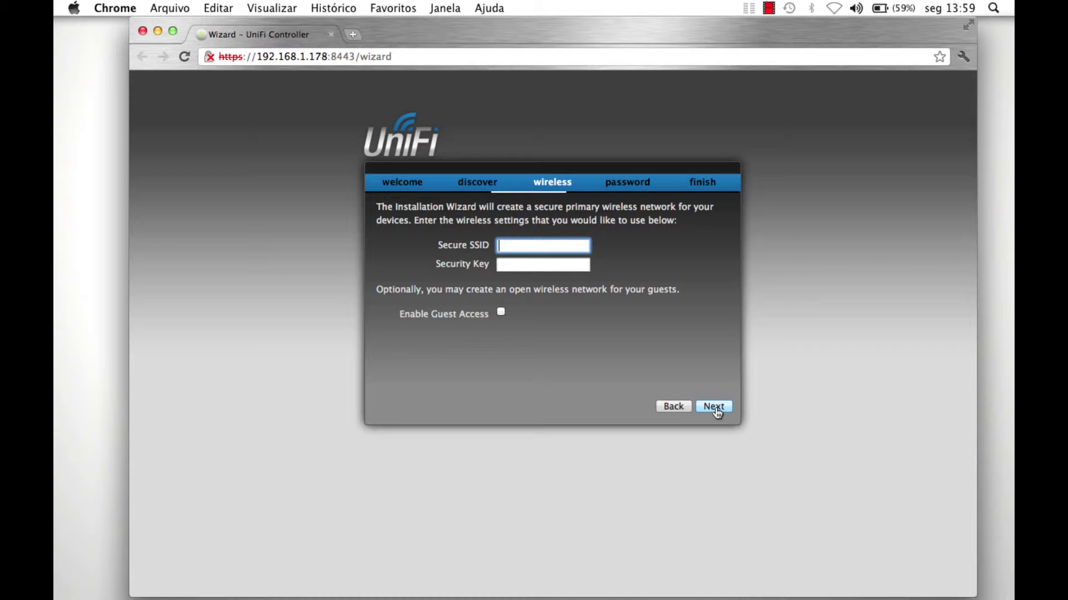
pyautogui.press('Tab')
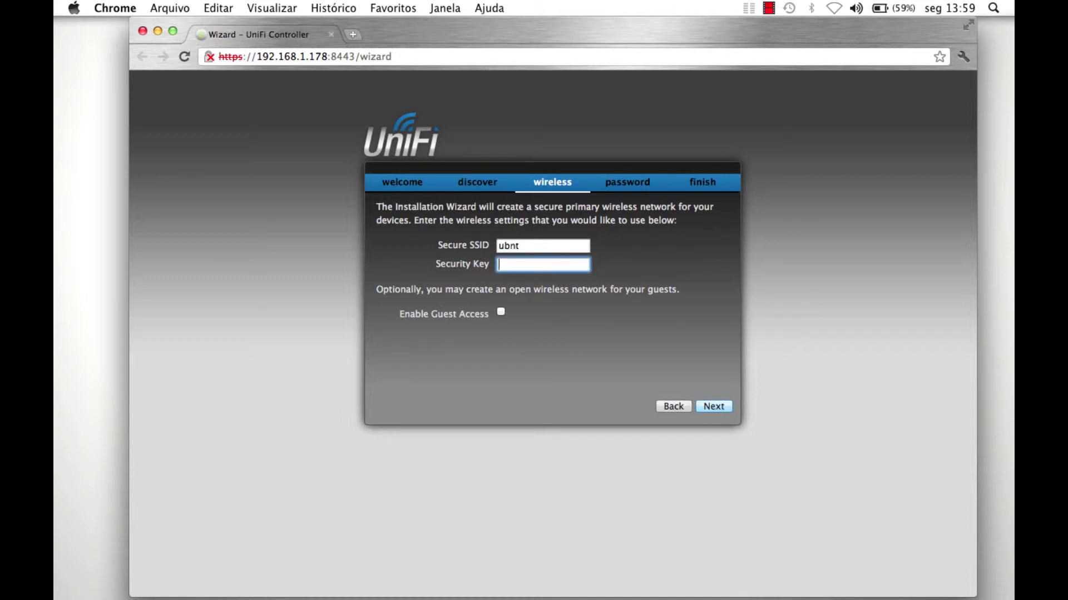
pyautogui.click(501, 312)
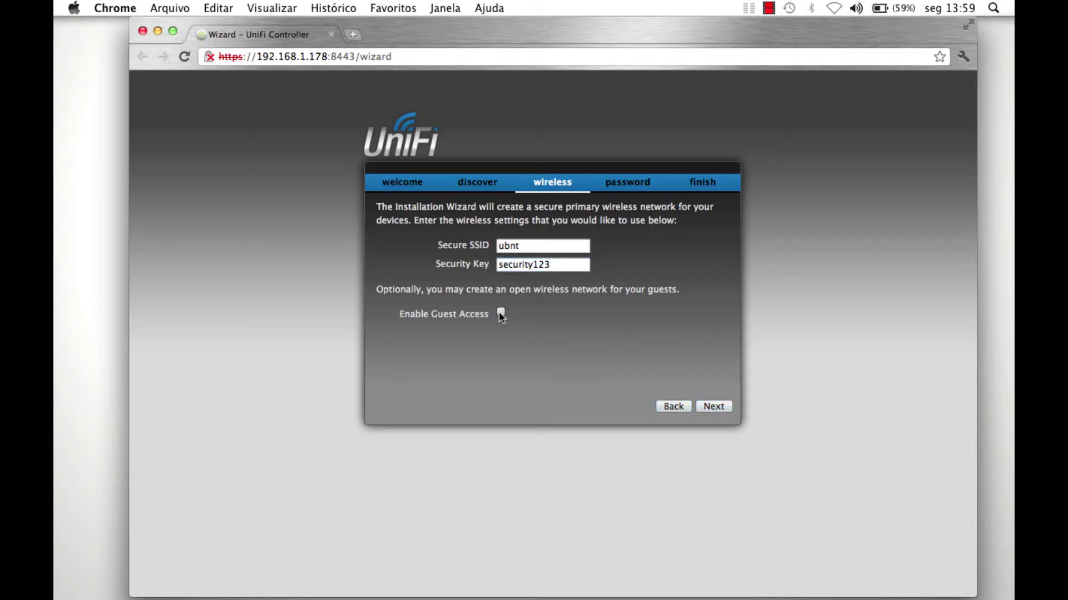
pyautogui.press('Tab')
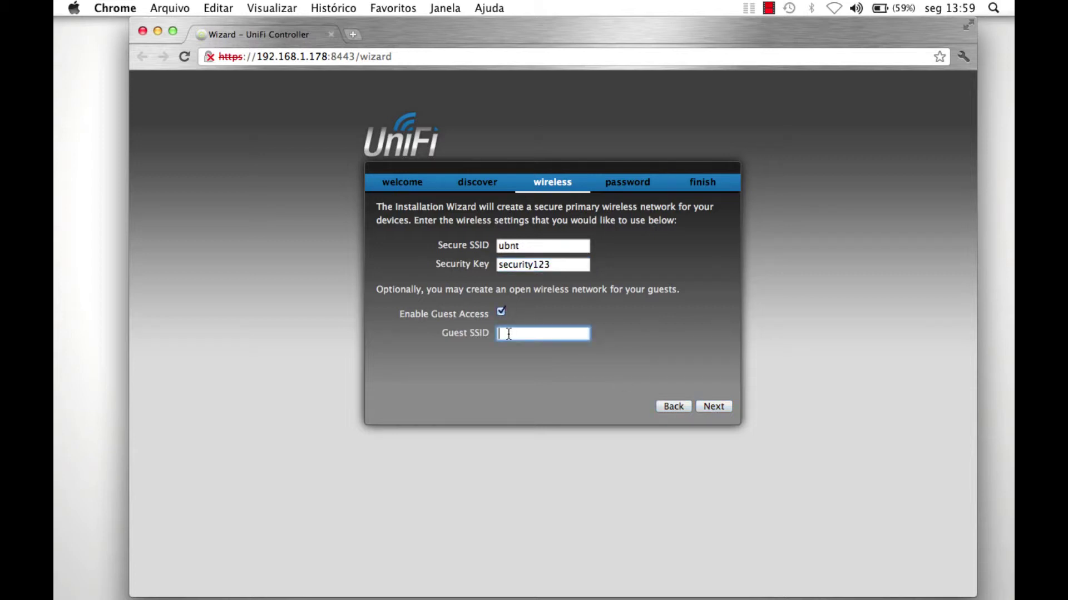
pyautogui.write('ubnt-guest')
pyautogui.click(714, 407)
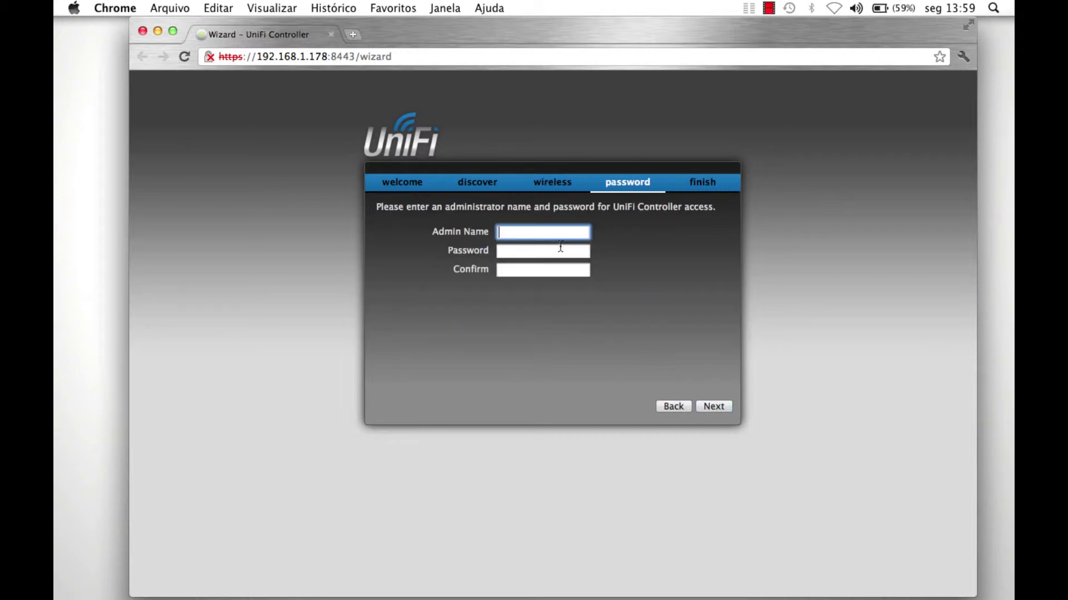
pyautogui.press('Tab')
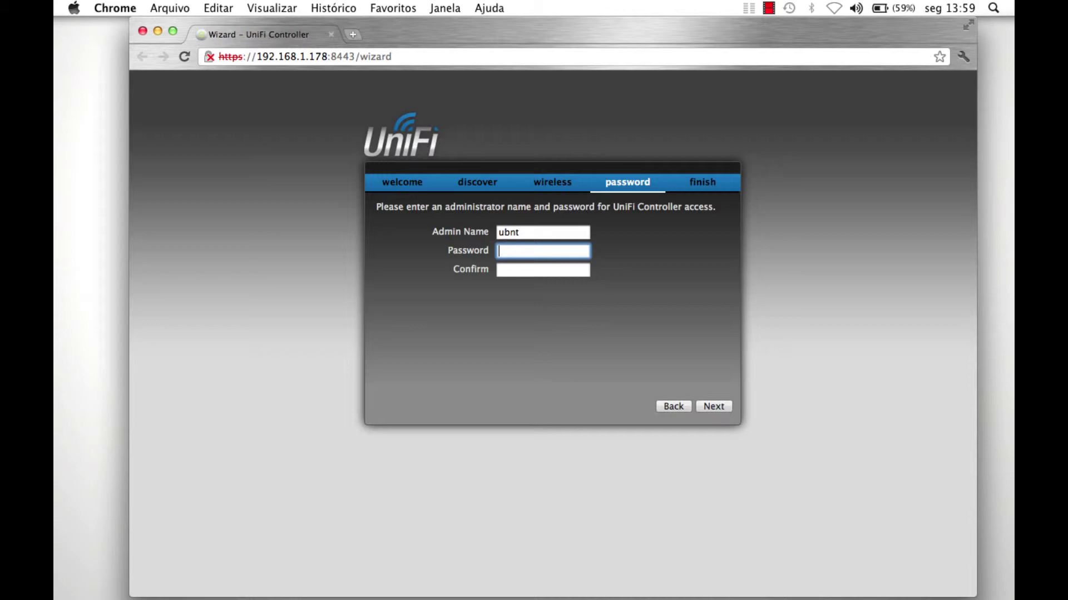
pyautogui.press('Tab')
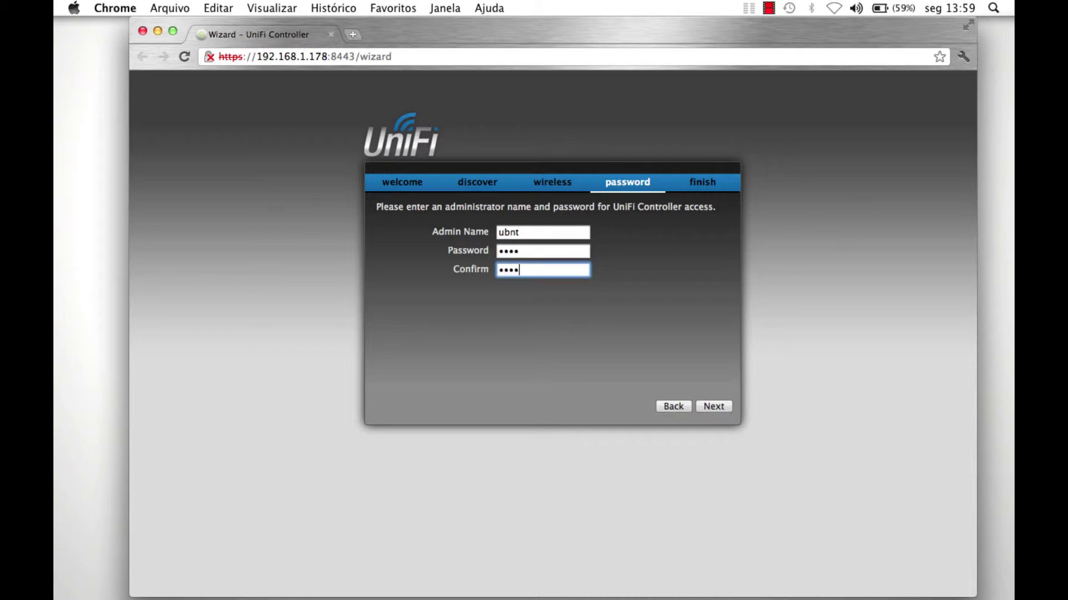
pyautogui.click(717, 409)
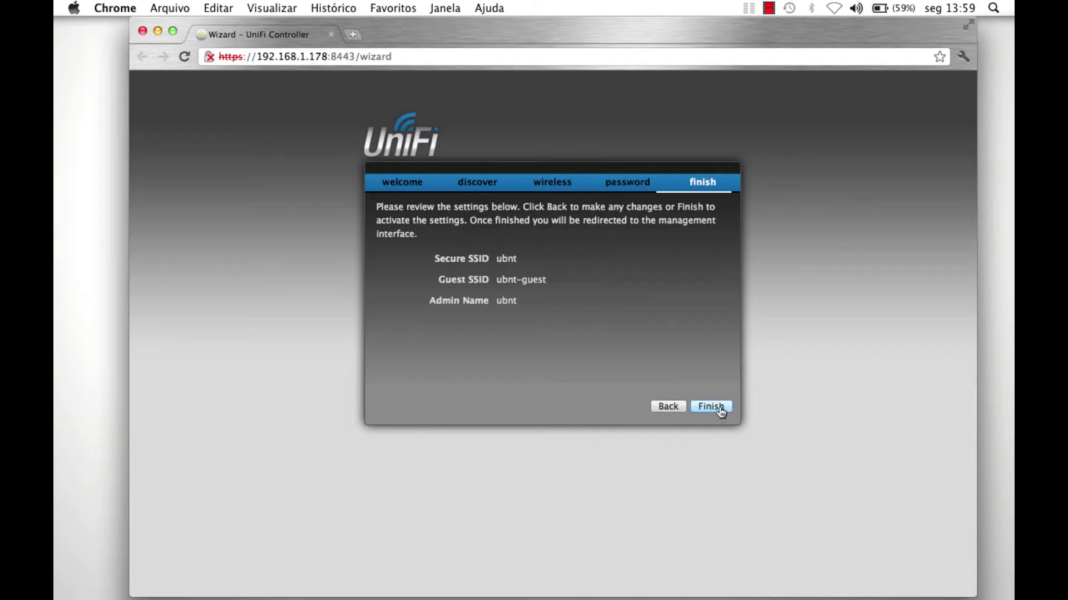
pyautogui.click(719, 407)
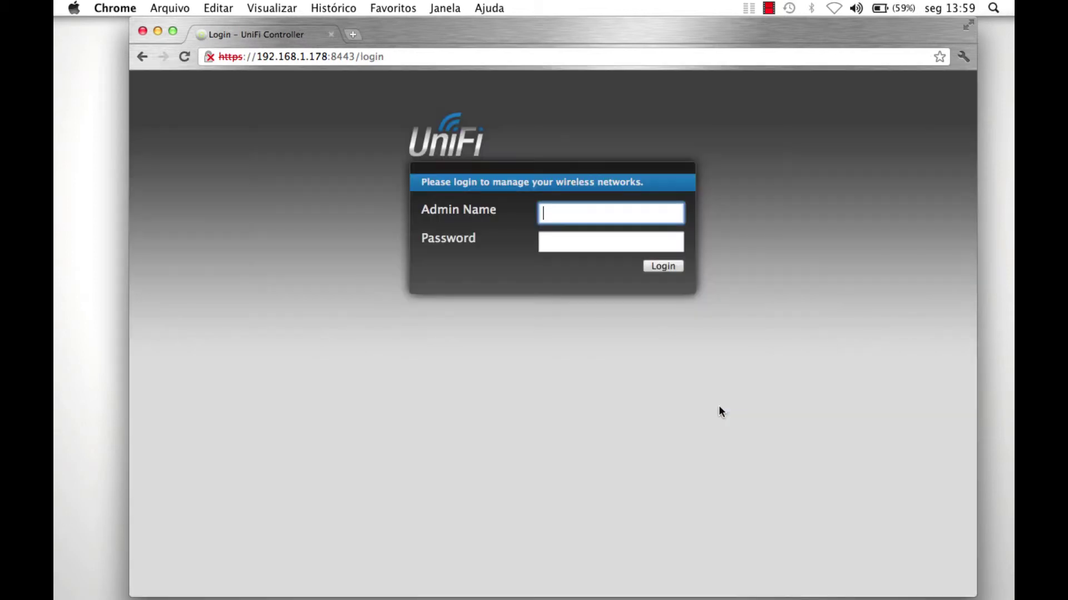
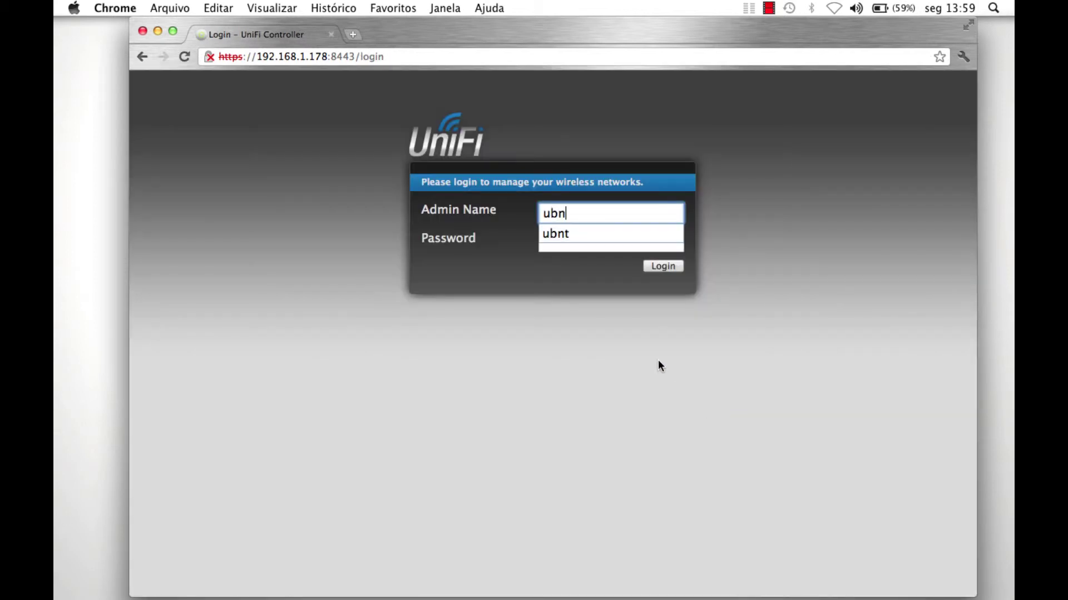
pyautogui.press('Tab')
pyautogui.press('Return')
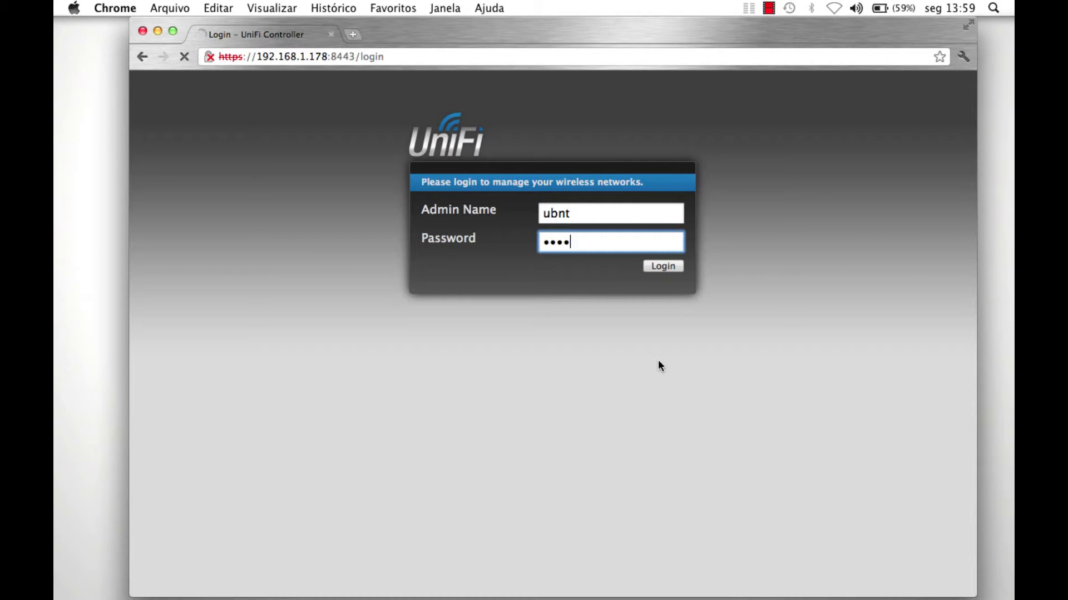
pyautogui.click(664, 271)
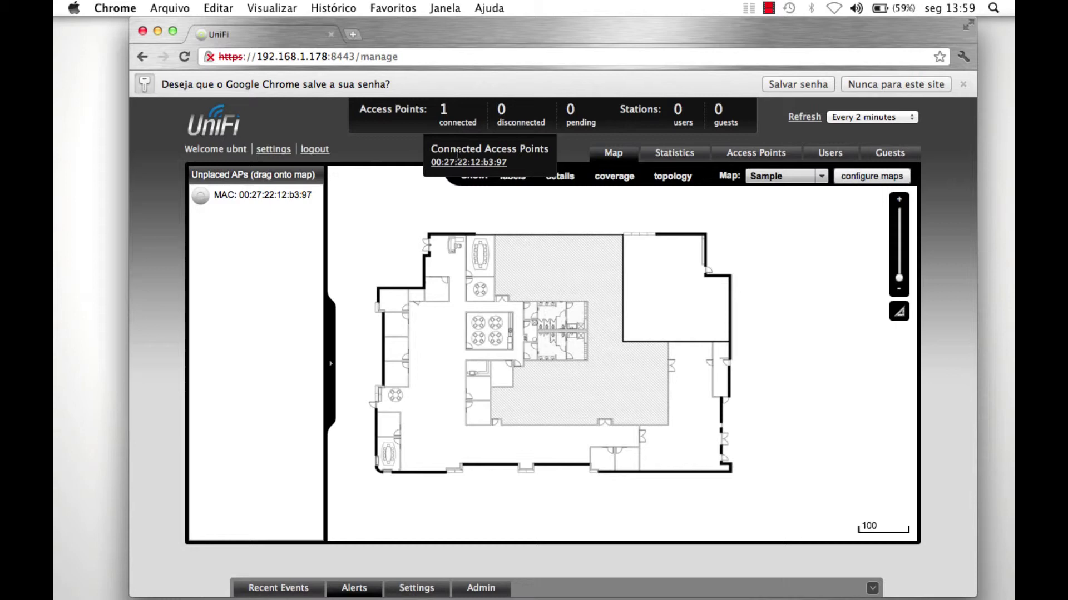
pyautogui.click(460, 162)
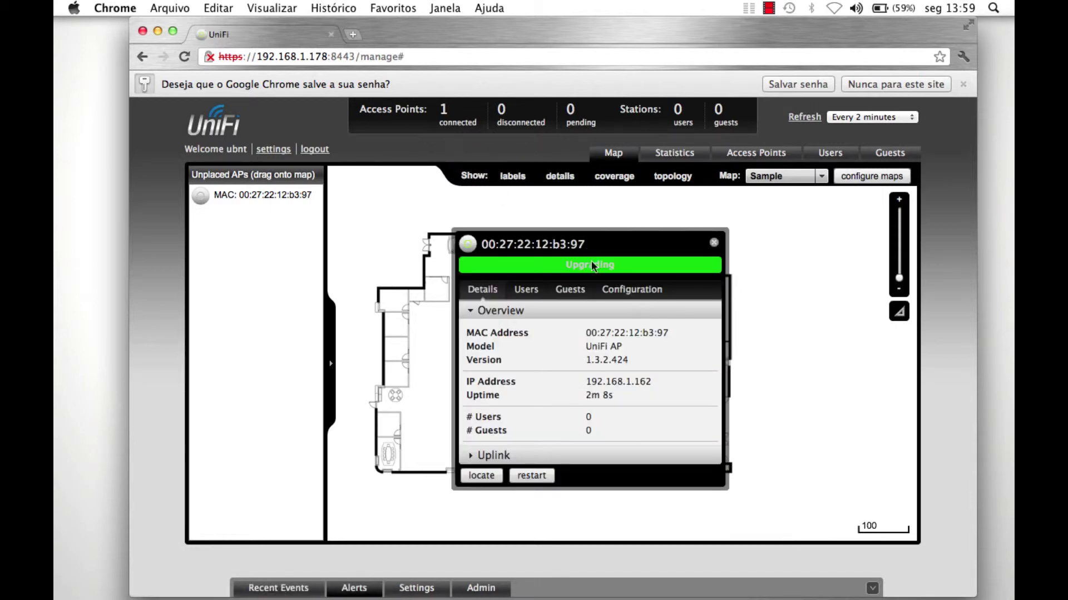
pyautogui.moveTo(589, 266)
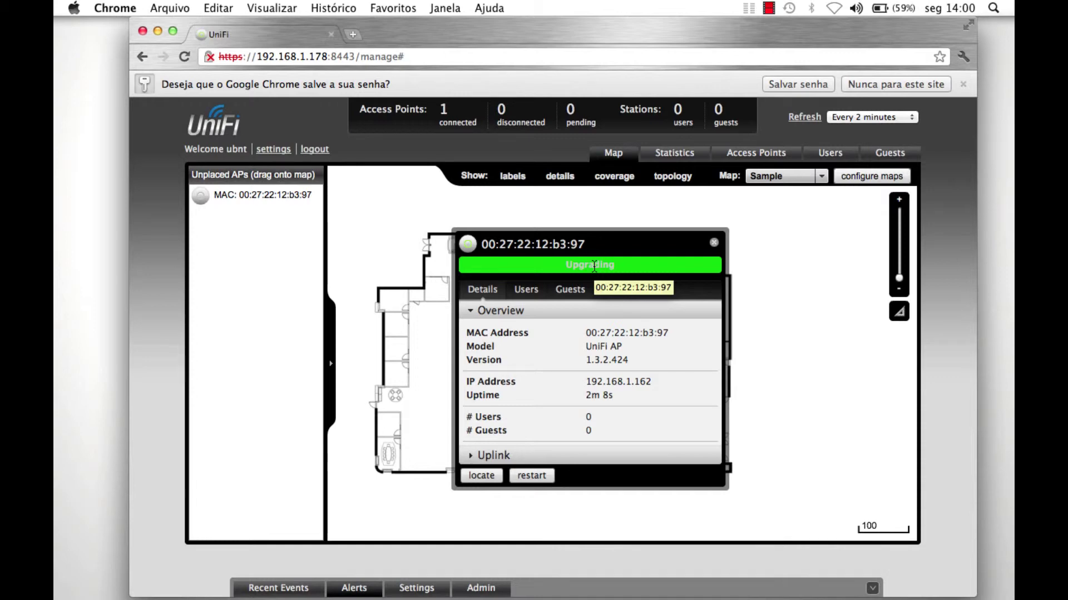
pyautogui.moveTo(584, 360); pyautogui.dragTo(627, 360)
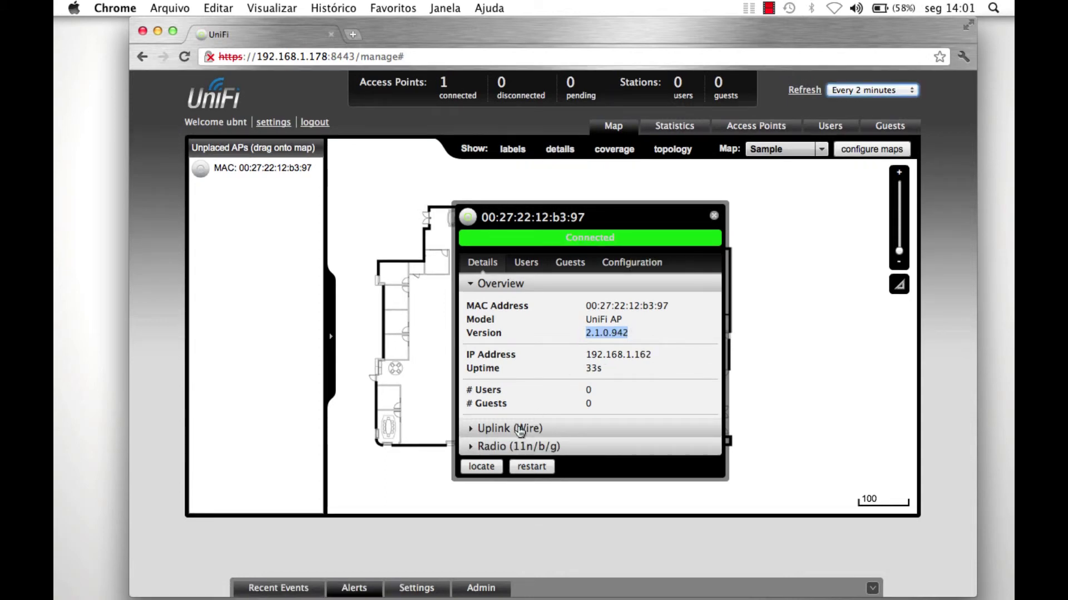
# Keep channel and Tx power on Auto, set IP to Static, then return to Details.
pyautogui.click(636, 264)
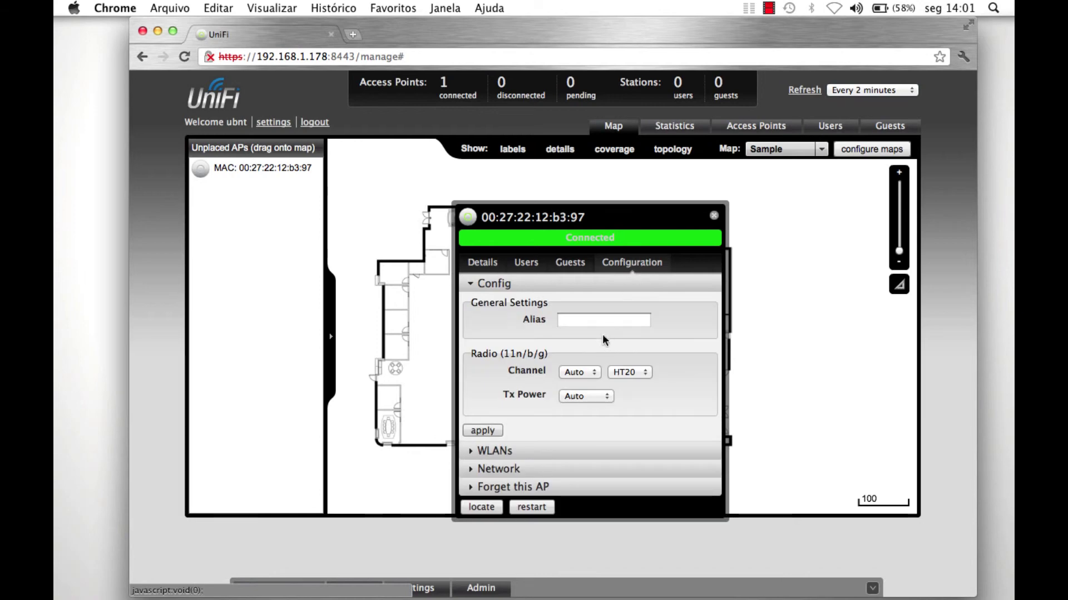
pyautogui.click(581, 371)
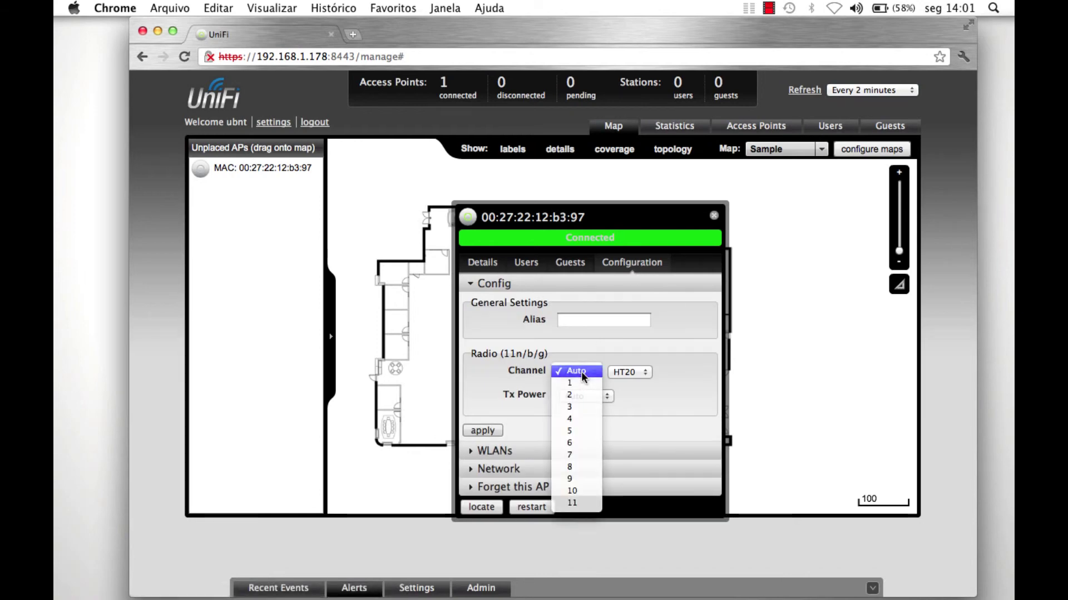
pyautogui.click(582, 371)
pyautogui.click(585, 395)
pyautogui.click(586, 395)
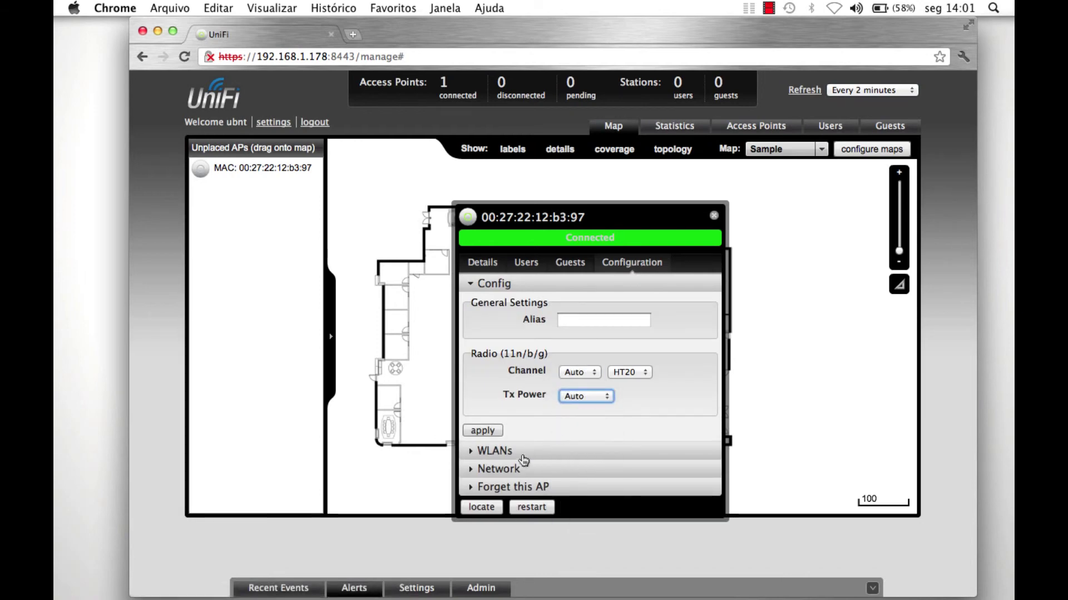
pyautogui.click(516, 470)
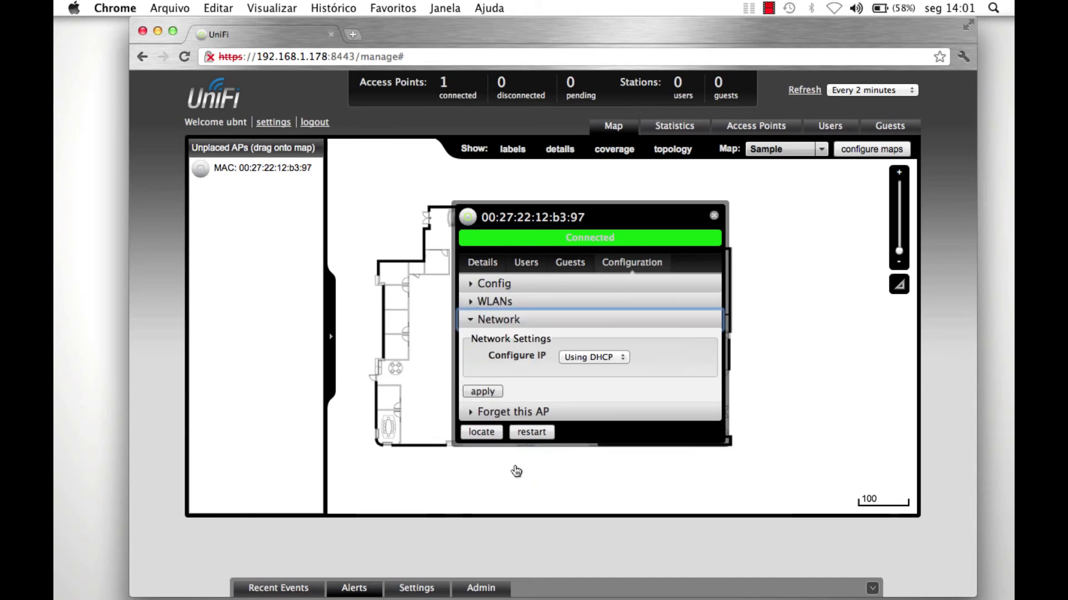
pyautogui.click(589, 359)
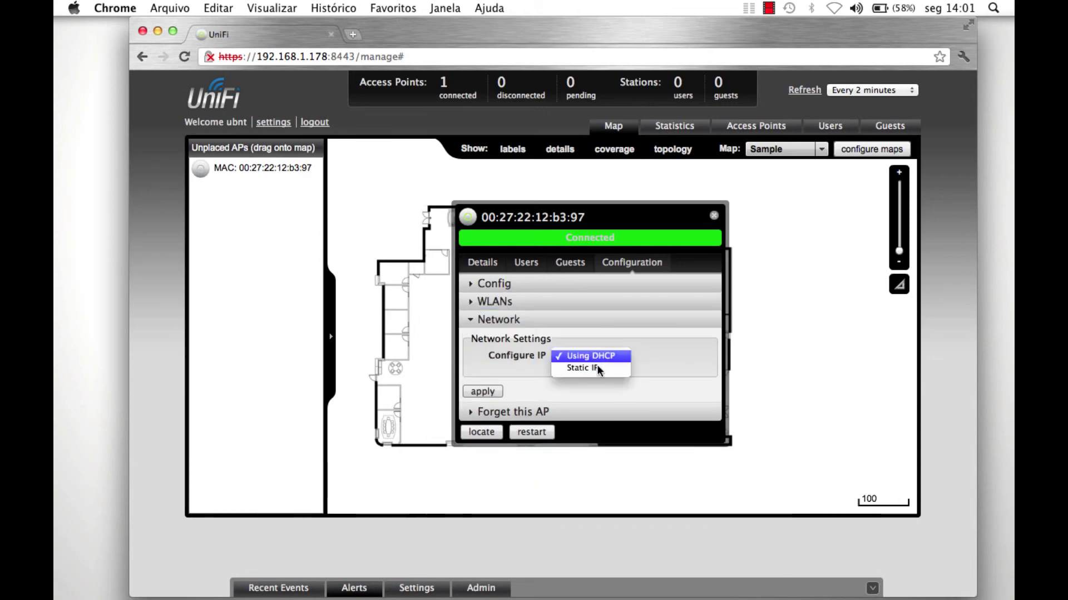
pyautogui.click(482, 262)
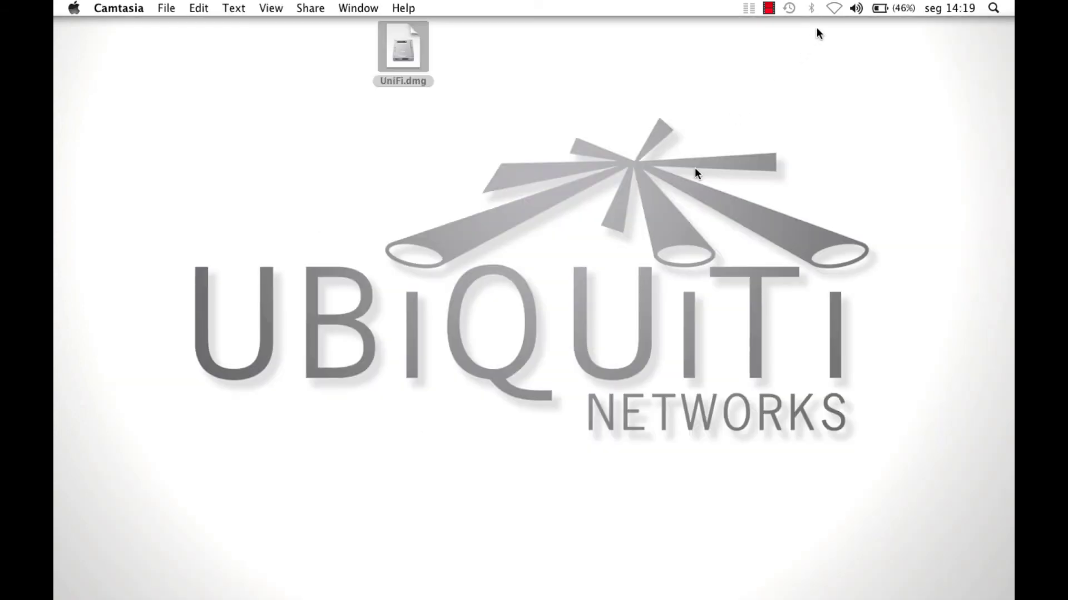
# Switch Wi-Fi on and list nearby networks, including ubnt and ubnt-guest.
pyautogui.click(834, 8)
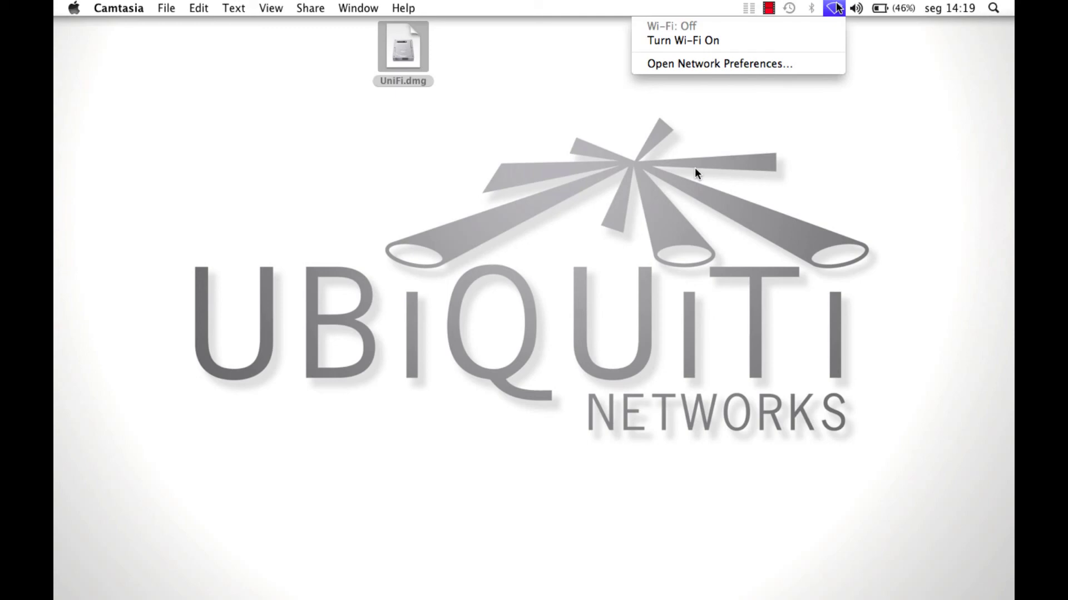
pyautogui.click(820, 42)
pyautogui.click(834, 8)
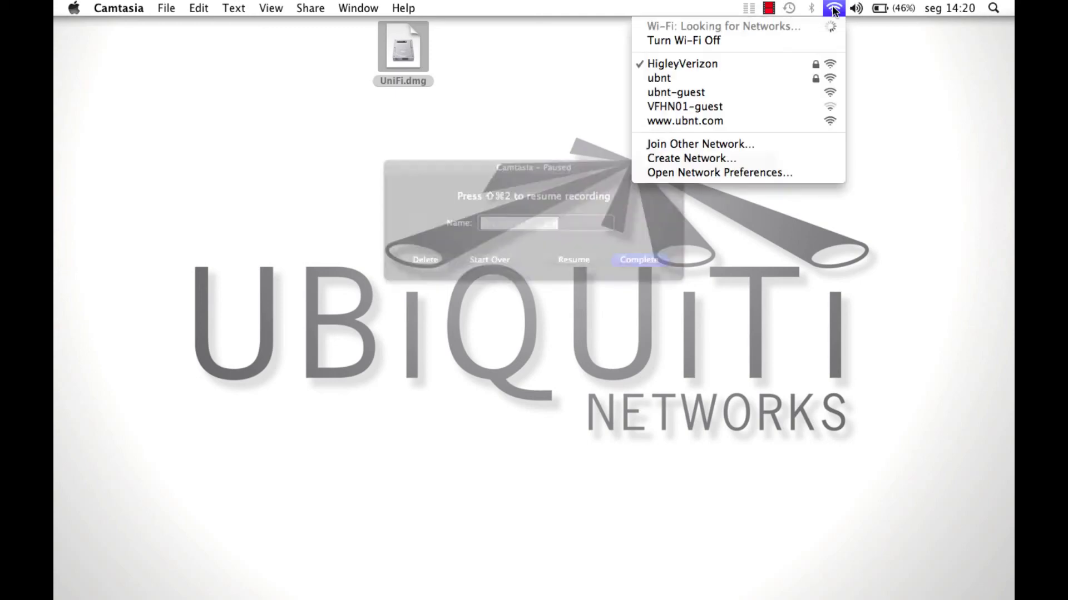